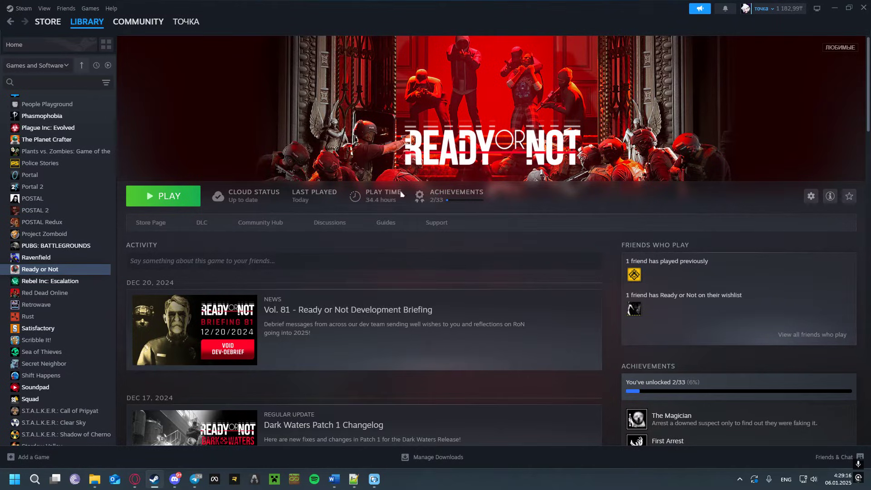
Open Ready or Not's install folder from Steam's Installed Files properties.
right_click(69, 275)
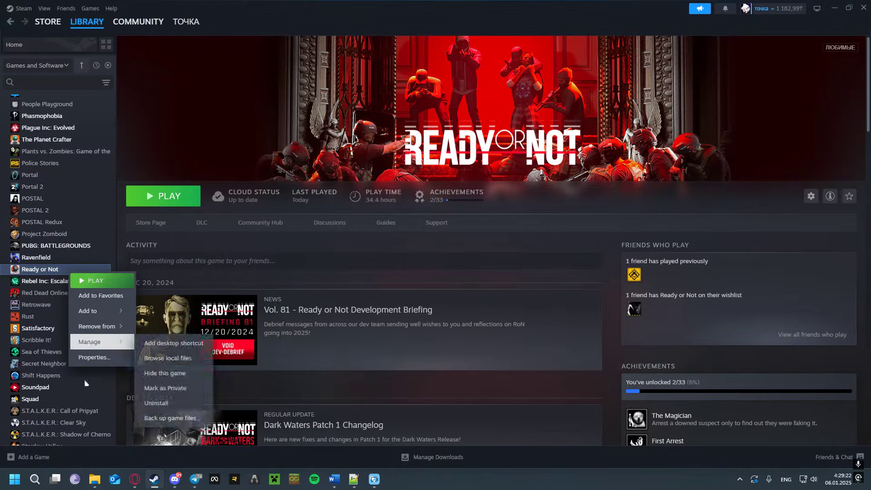
click(93, 357)
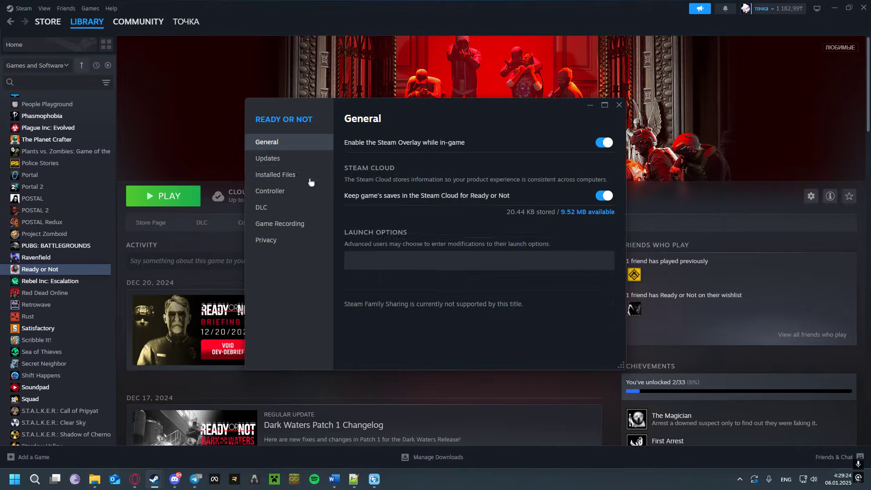
click(276, 176)
click(595, 144)
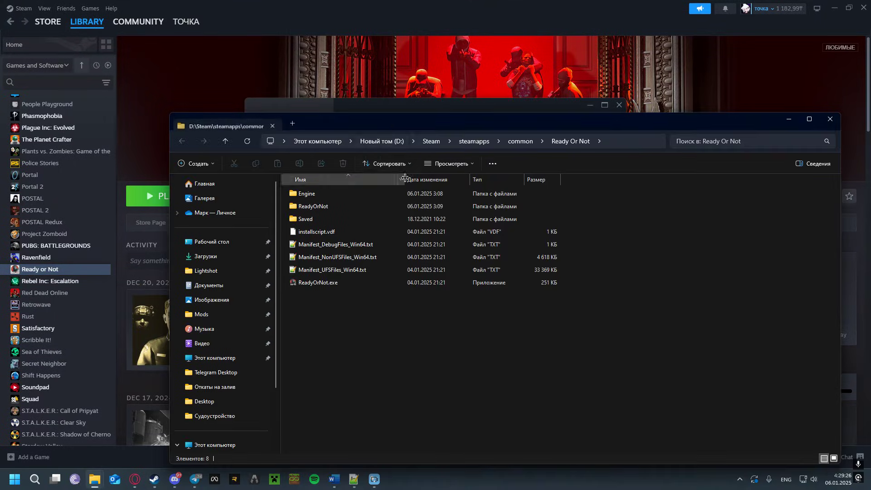
Browse ReadyOrNot > Content > Paks, look inside mod.io, then return to Steam.
double_click(309, 174)
double_click(308, 174)
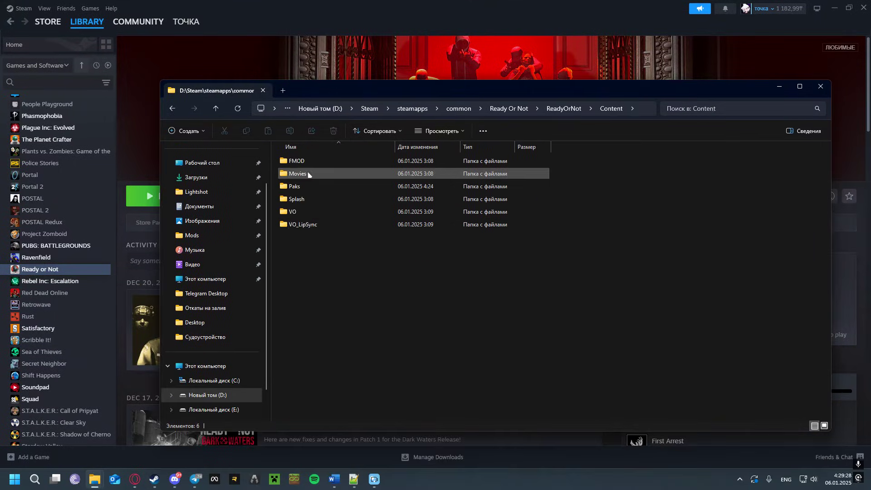
double_click(310, 186)
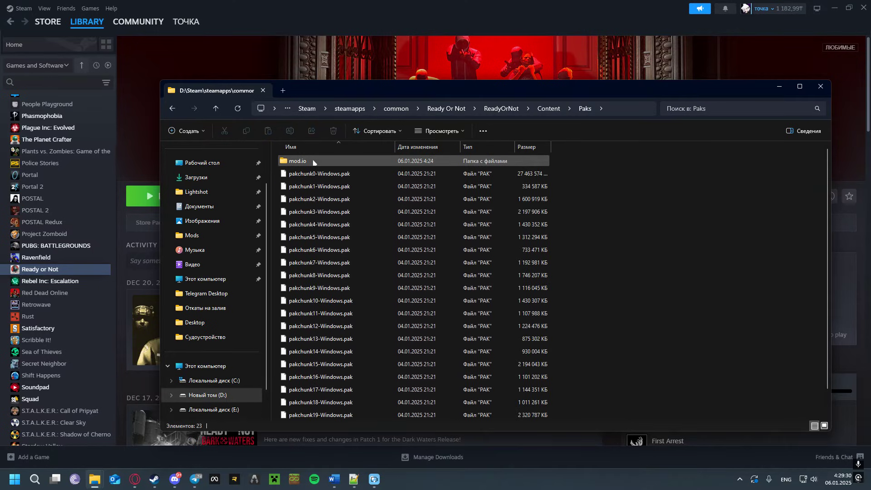
double_click(313, 162)
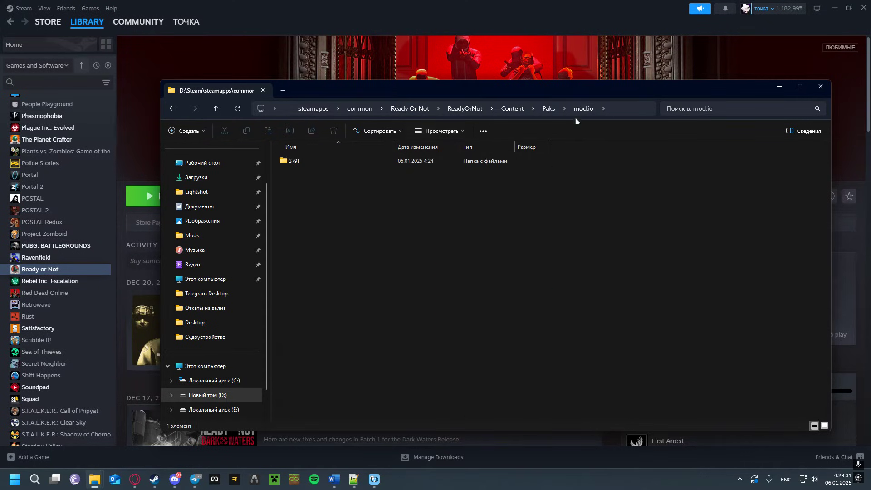
click(549, 109)
right_click(336, 159)
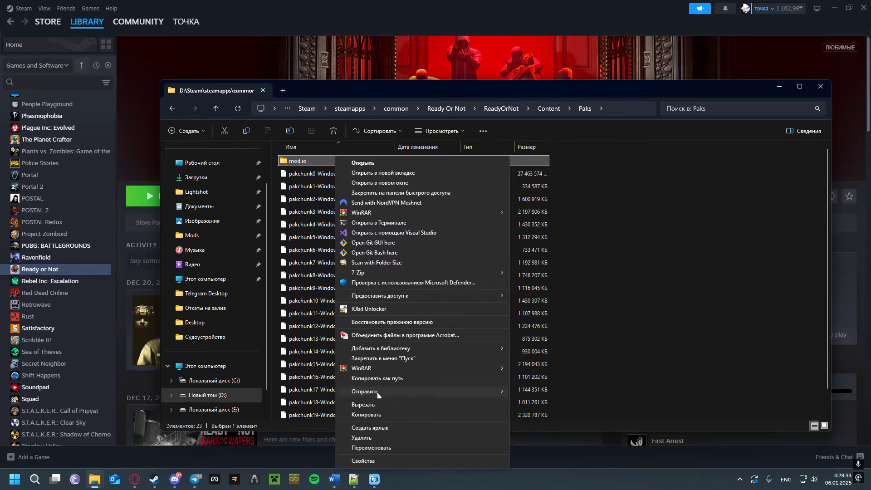
click(327, 67)
Reopen Ready or Not's properties and browse its installed files in Explorer.
right_click(57, 271)
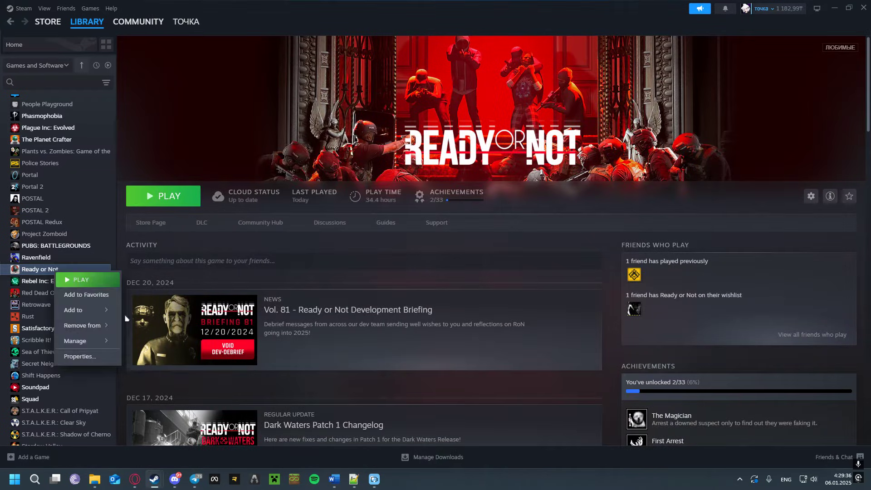
click(80, 356)
drag(325, 106, 358, 125)
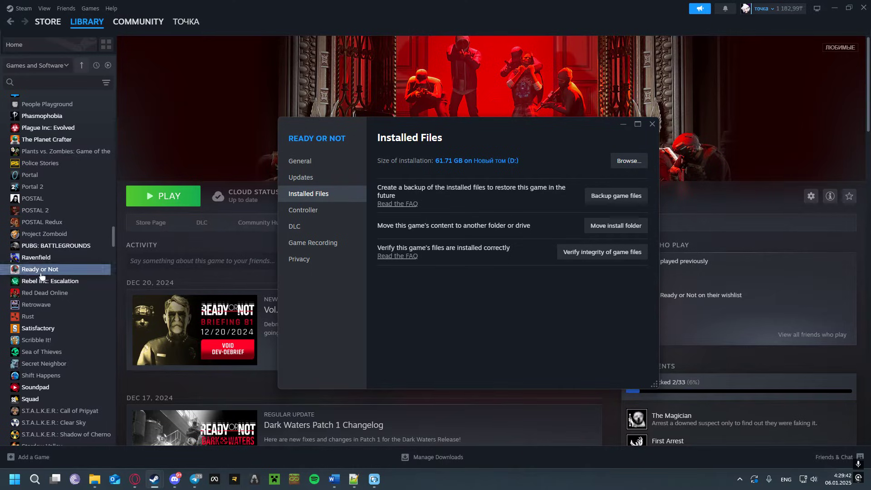
click(628, 161)
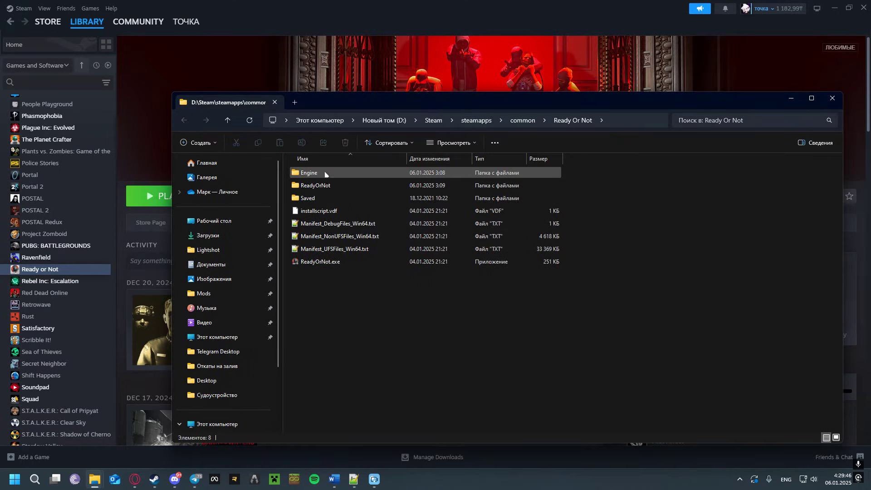
Go into Engine > Binaries > Win64 and launch CrashReporter.exe.
double_click(326, 174)
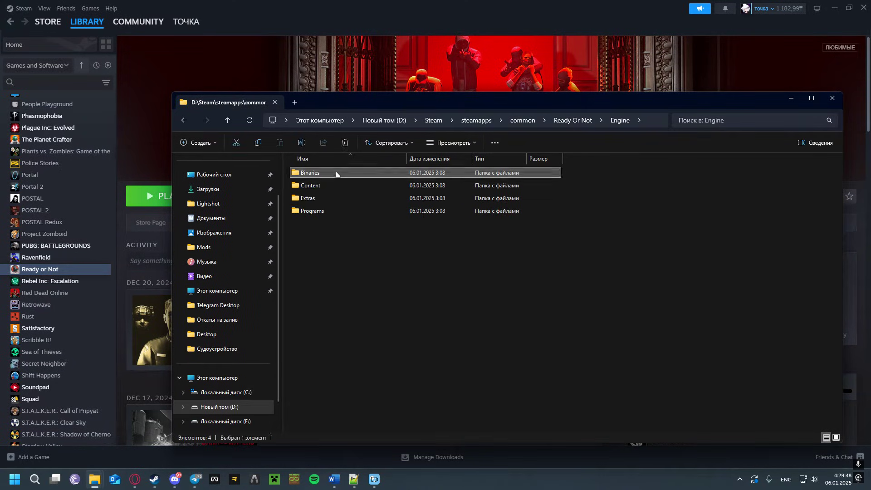
double_click(331, 173)
double_click(323, 186)
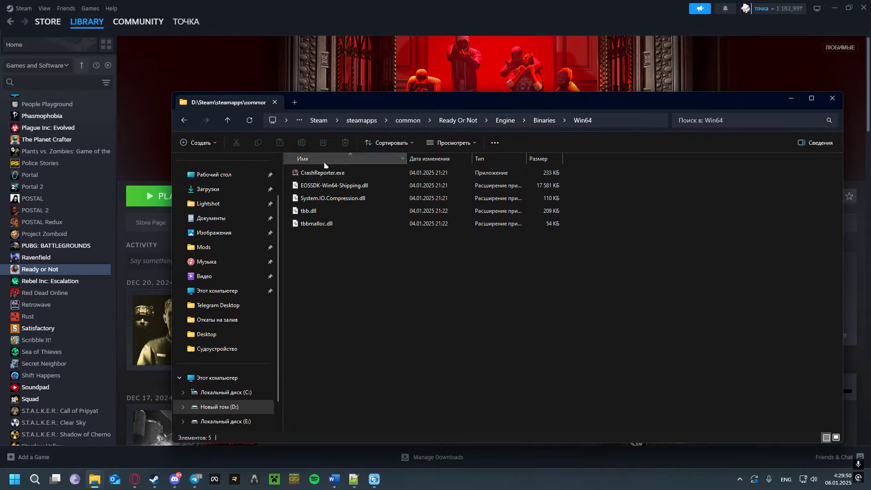
double_click(358, 174)
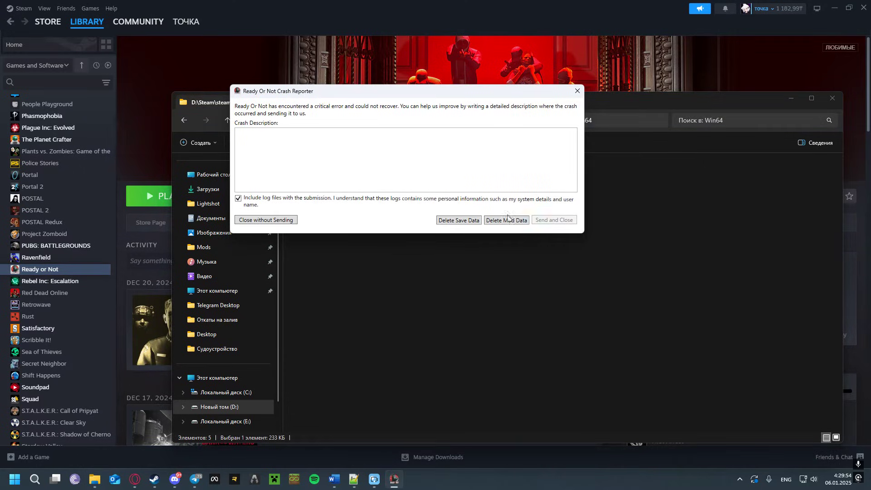
Delete Mod Data, confirming both Paks mod.io and AppData mod.io wipes, then close the reporter.
click(514, 226)
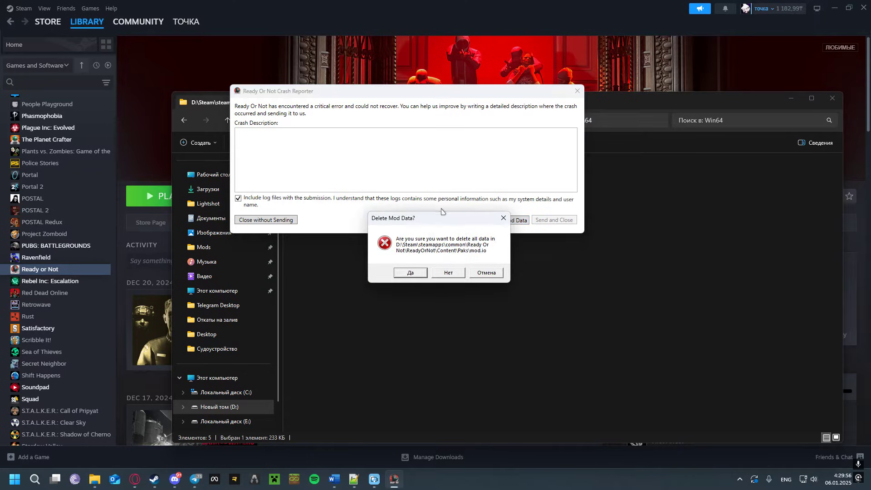
drag(435, 226, 418, 169)
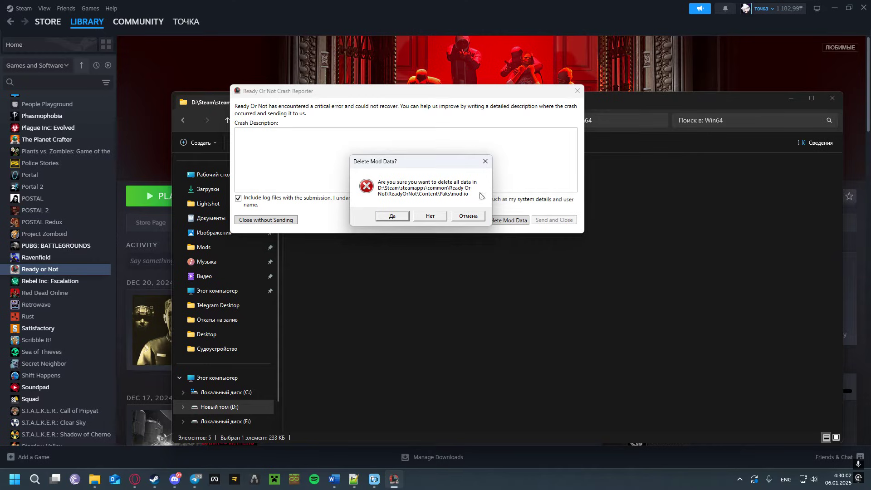
click(392, 216)
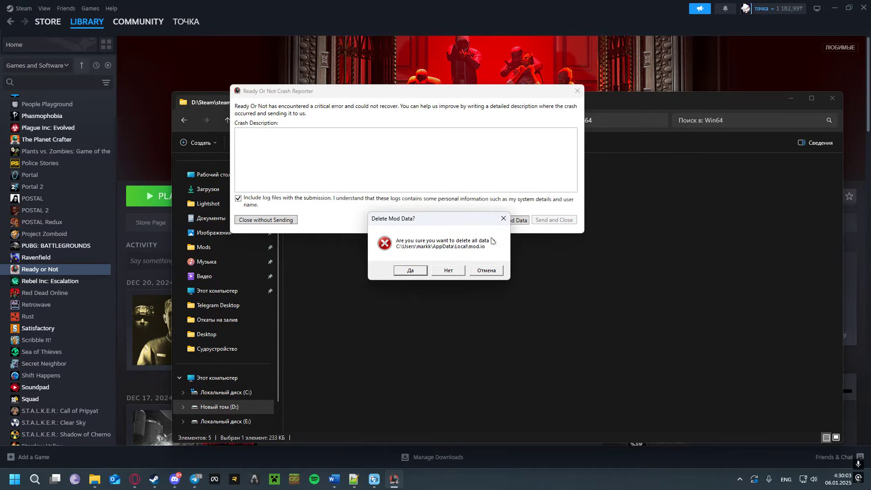
click(410, 271)
click(577, 91)
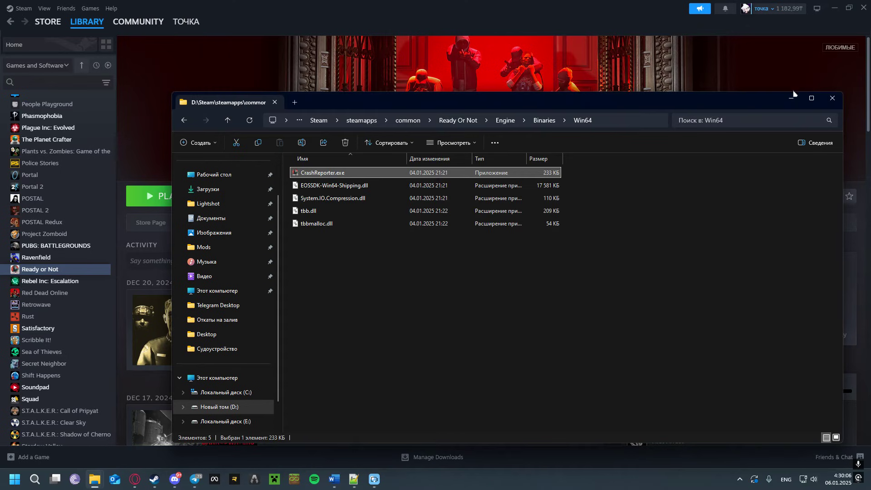
click(791, 97)
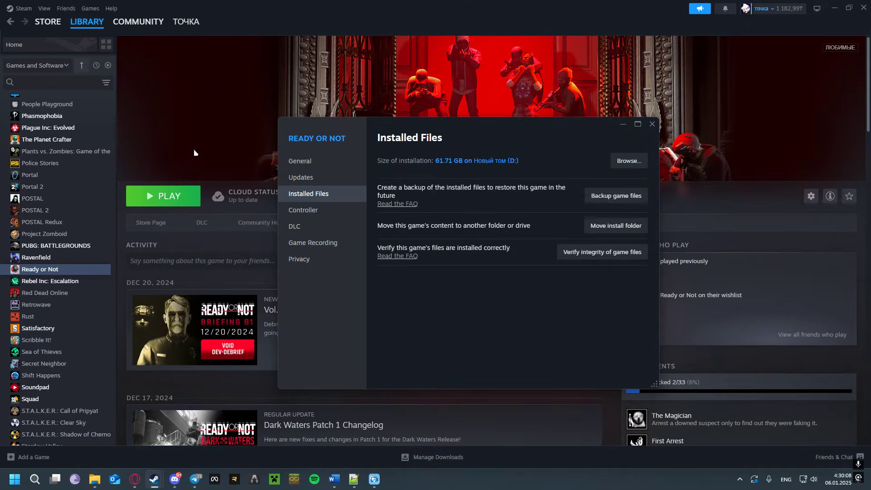
Choose Launch Clean Mods / Save Data as Ready or Not's launch option and press PLAY.
drag(425, 126, 451, 114)
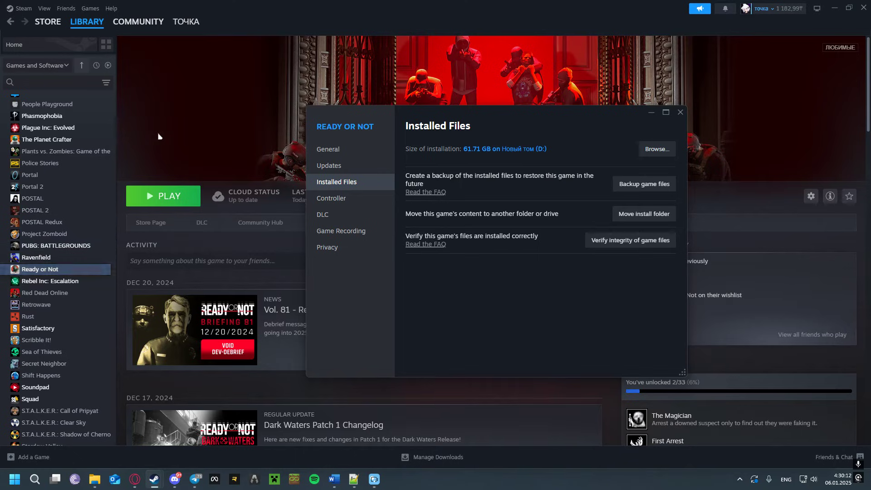
right_click(45, 270)
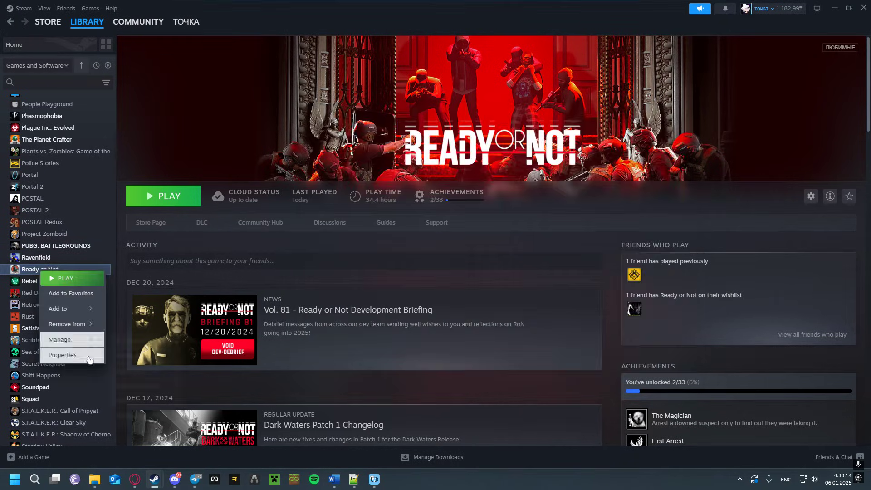
click(49, 350)
click(331, 151)
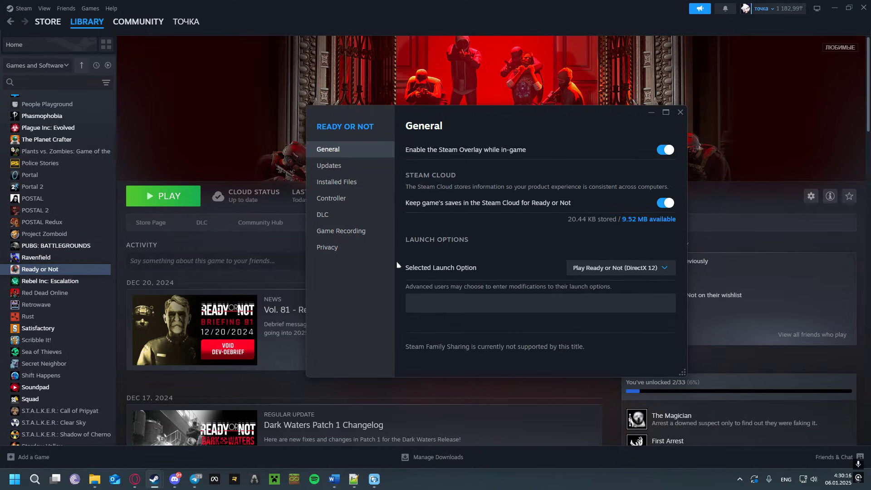
click(586, 272)
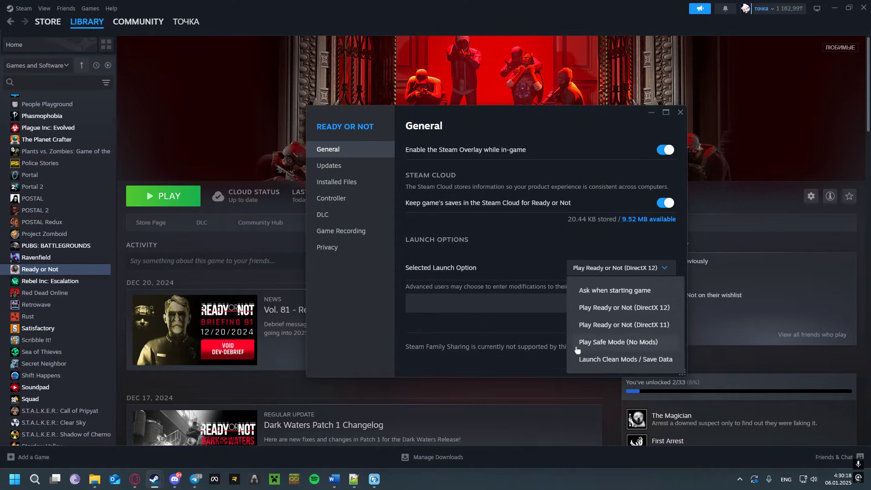
click(660, 362)
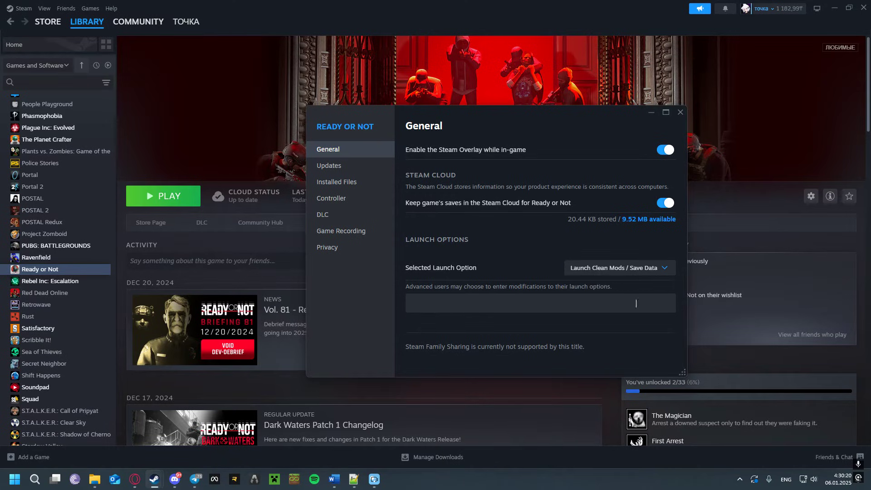
click(171, 197)
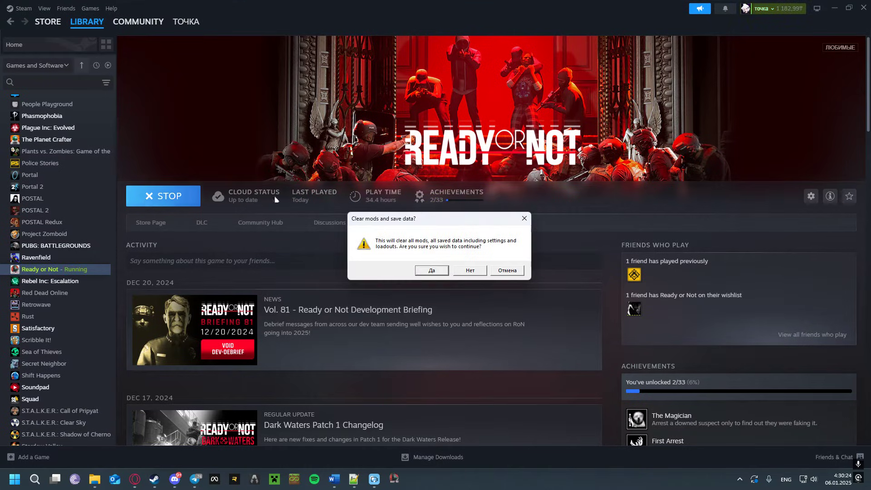
Move the 'Clear mods and save data?' prompt aside and switch to Notepad++ showing sdf.txt.
drag(443, 219, 465, 144)
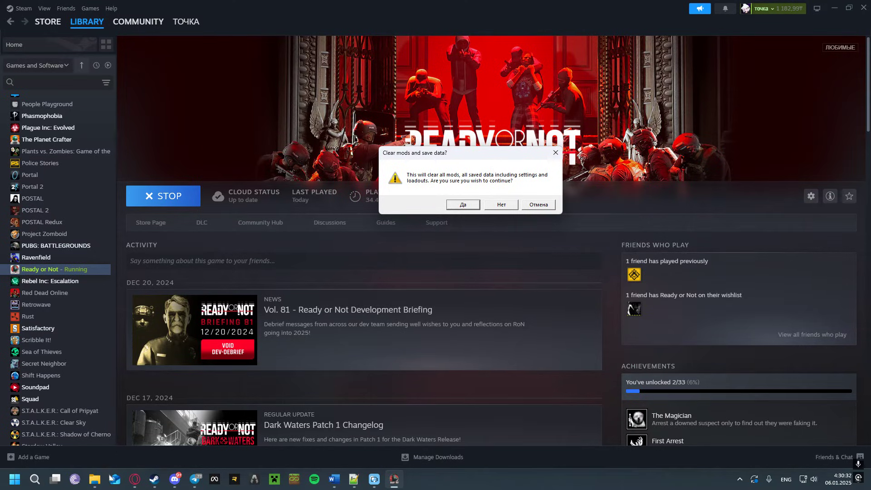
mouse_move(94, 479)
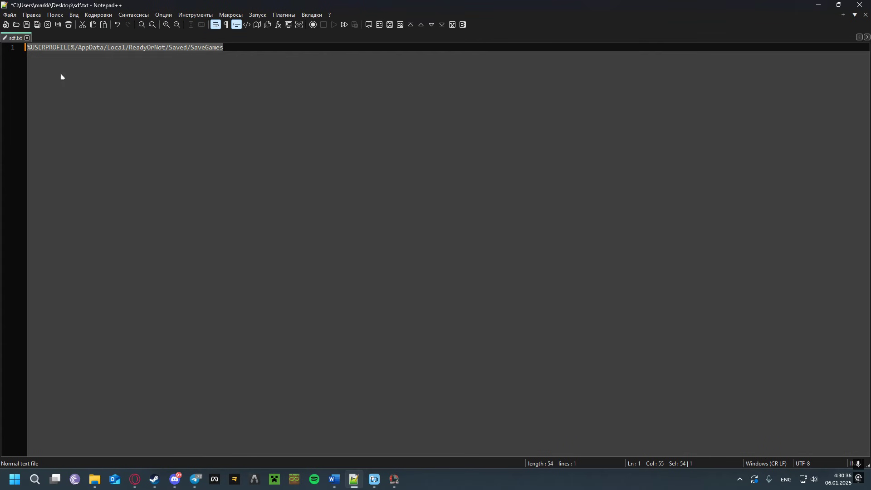
Open a new Explorer window at the pasted ReadyOrNot SaveGames path.
right_click(94, 479)
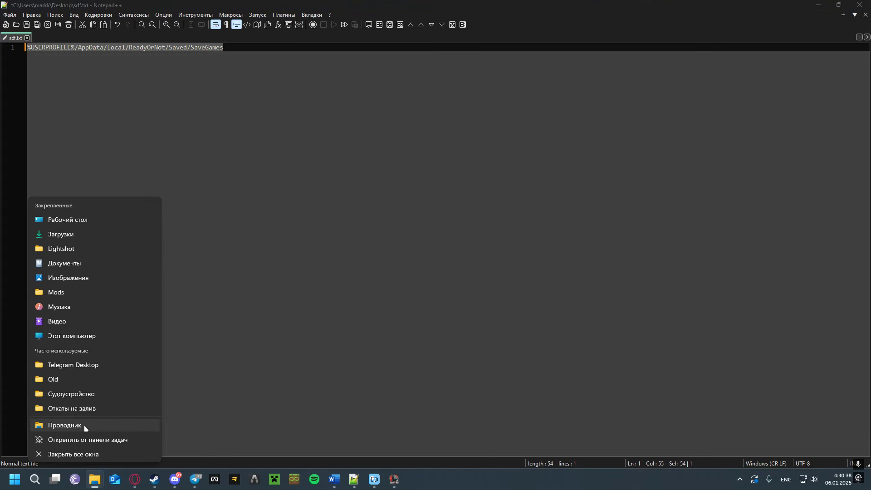
click(86, 425)
click(439, 133)
text(%USERPROFILE%/AppData/Local/ReadyOrNot/Saved/SaveGames)
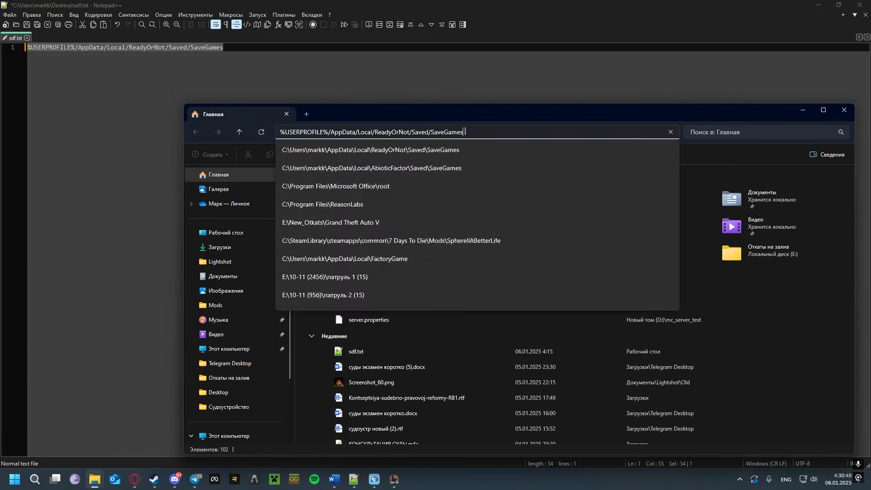
key(Return)
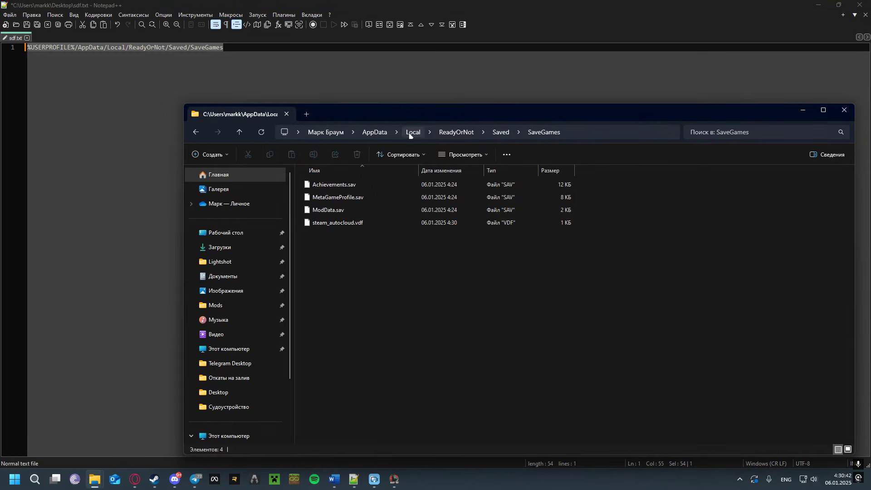
Go up to AppData\Local and rename the ReadyOrNot folder to ReadyOrNot_4.
click(444, 132)
click(416, 132)
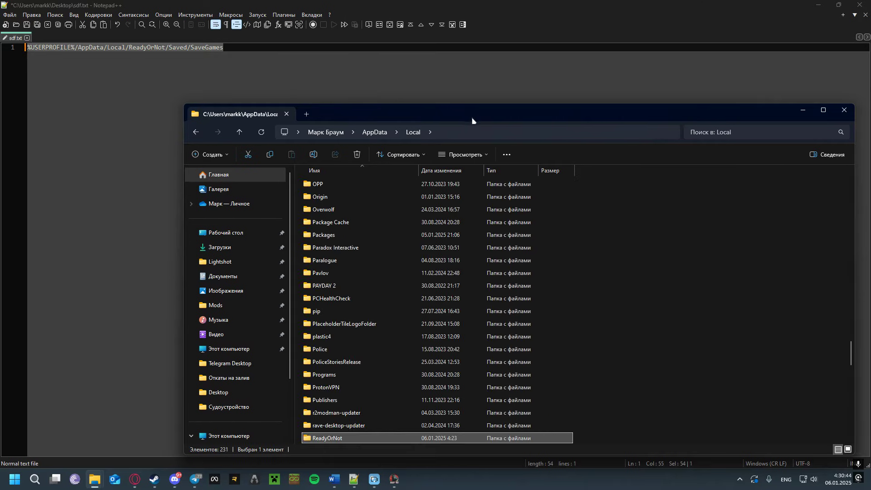
drag(474, 119, 443, 83)
scroll(327, 363, down, 2)
click(312, 327)
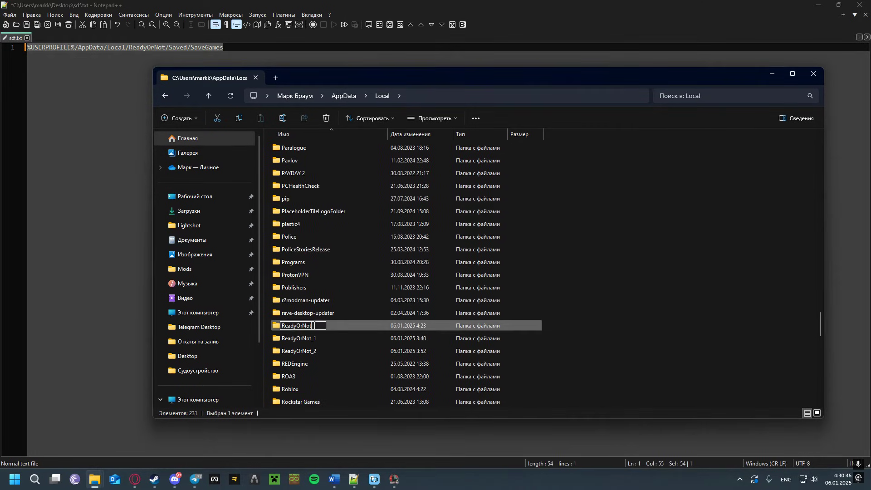
key(Return)
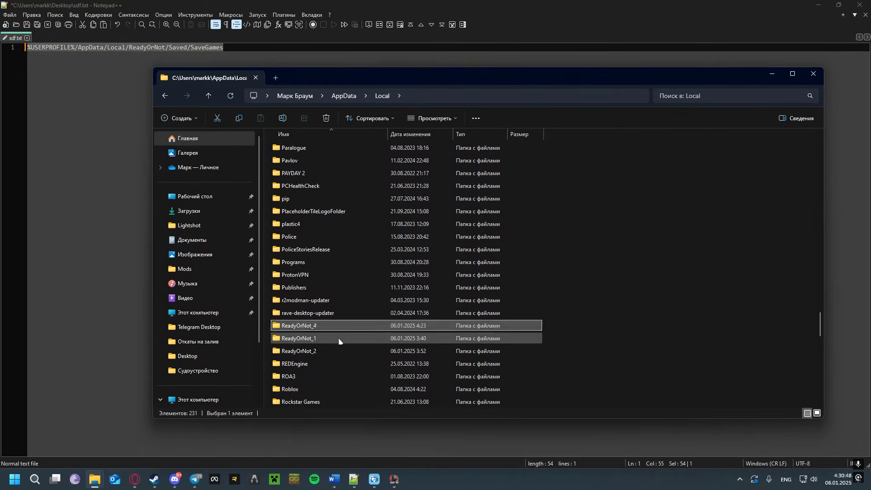
Answer Да to clear Ready or Not's mods and saved data, then dismiss the completion message.
mouse_move(154, 478)
click(103, 399)
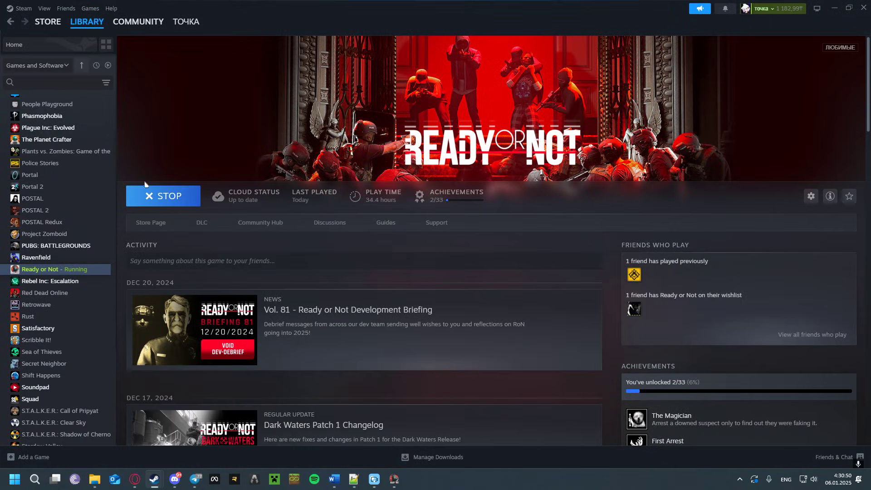
mouse_move(382, 488)
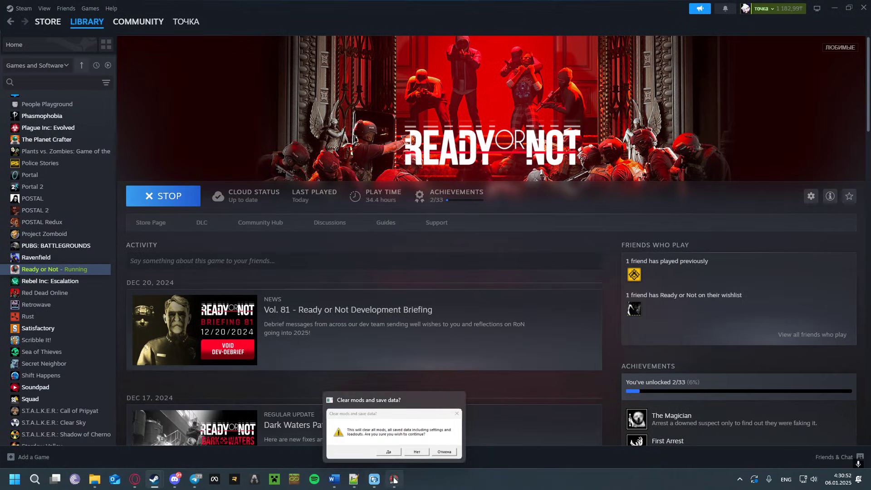
click(336, 463)
click(458, 206)
click(433, 305)
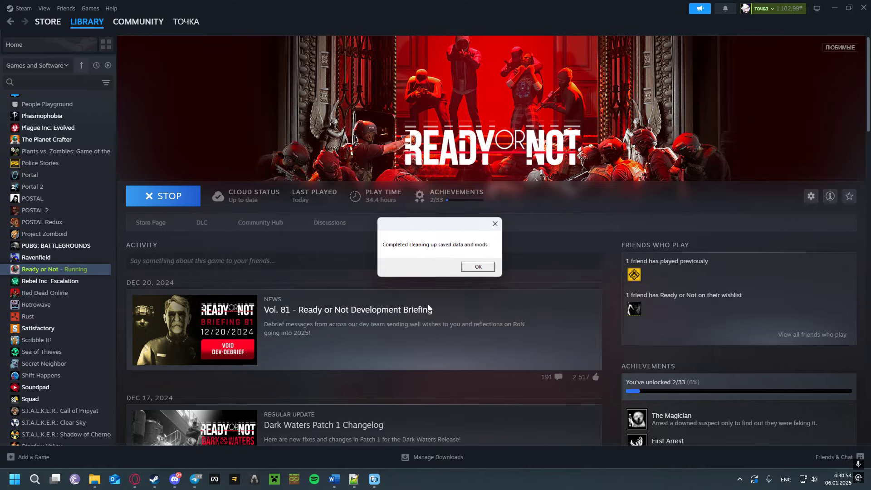
click(478, 266)
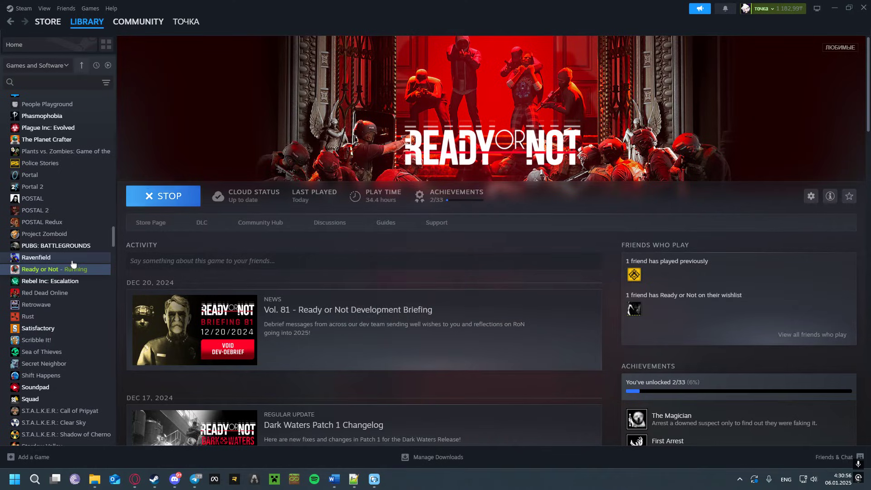
Set Ready or Not's launch option back to Play Ready or Not (DirectX 12).
right_click(75, 269)
click(100, 353)
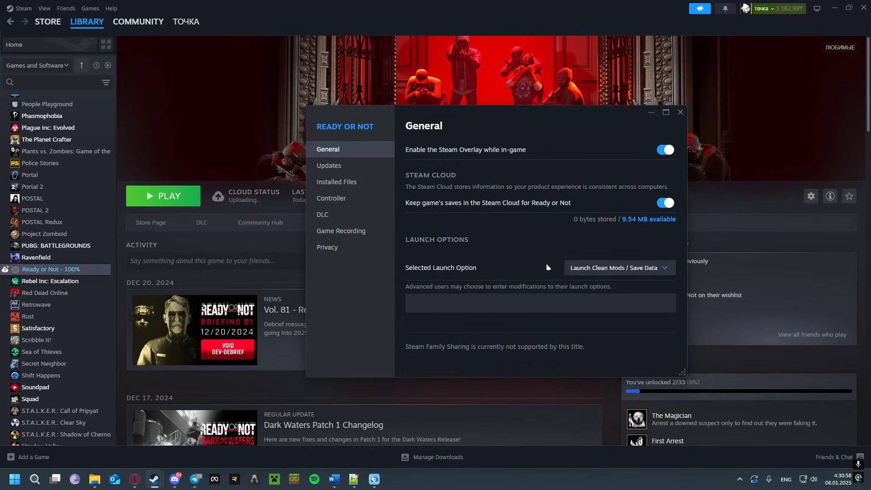
click(599, 268)
click(617, 308)
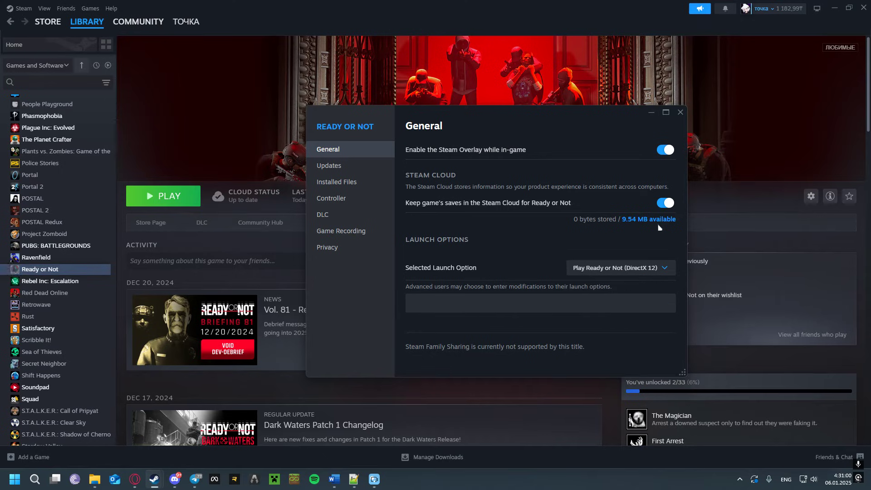
click(681, 112)
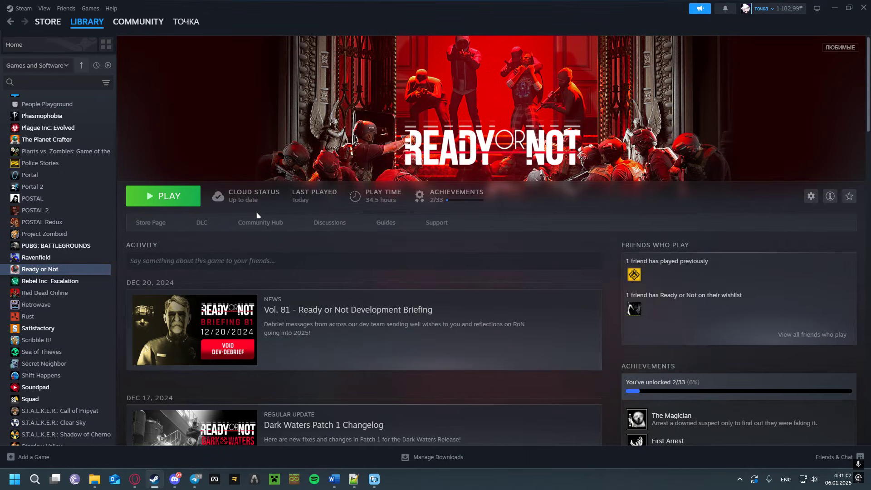
right_click(66, 271)
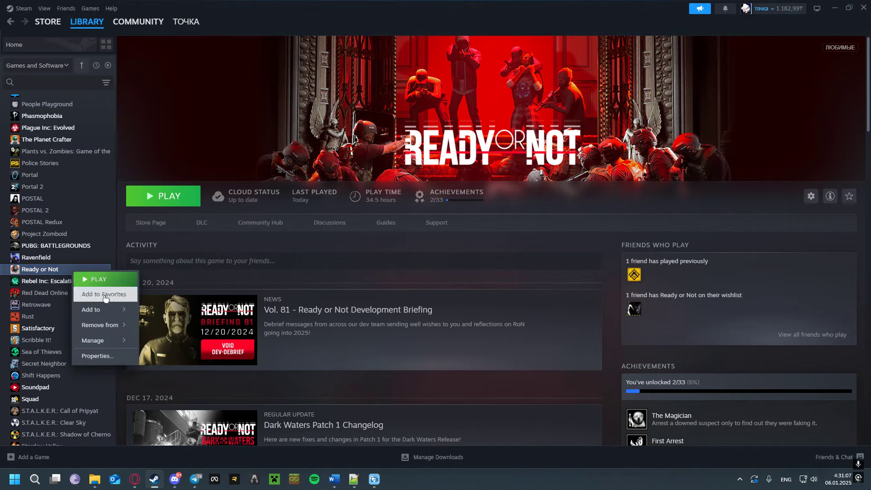
Browse Ready or Not's installed files into ReadyOrNot > Content > Paks and scroll the pakchunk list.
click(101, 357)
drag(401, 111, 428, 115)
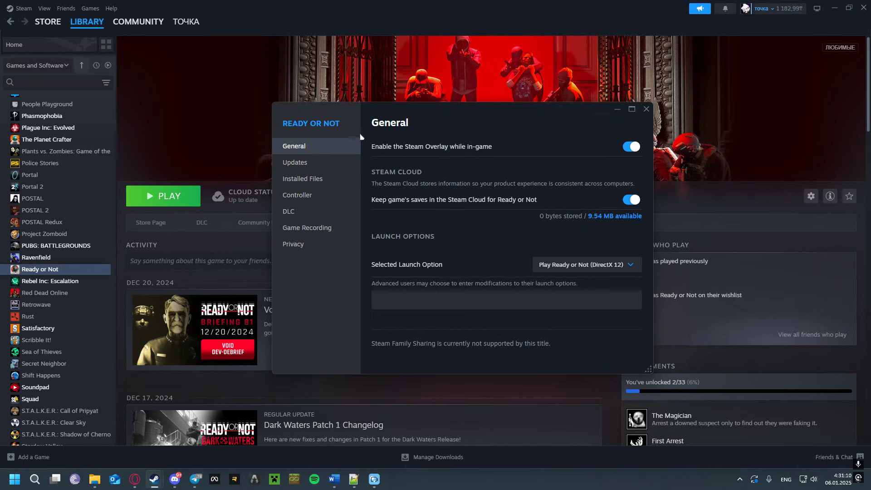
click(317, 181)
click(617, 149)
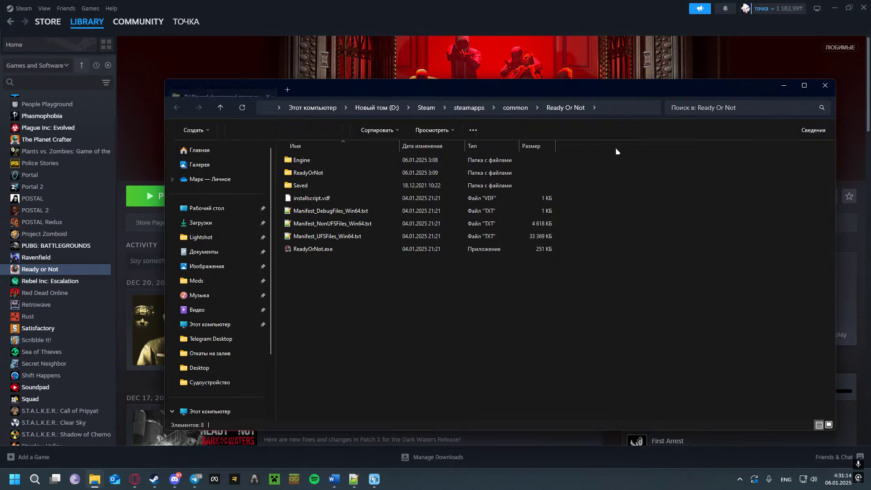
double_click(332, 173)
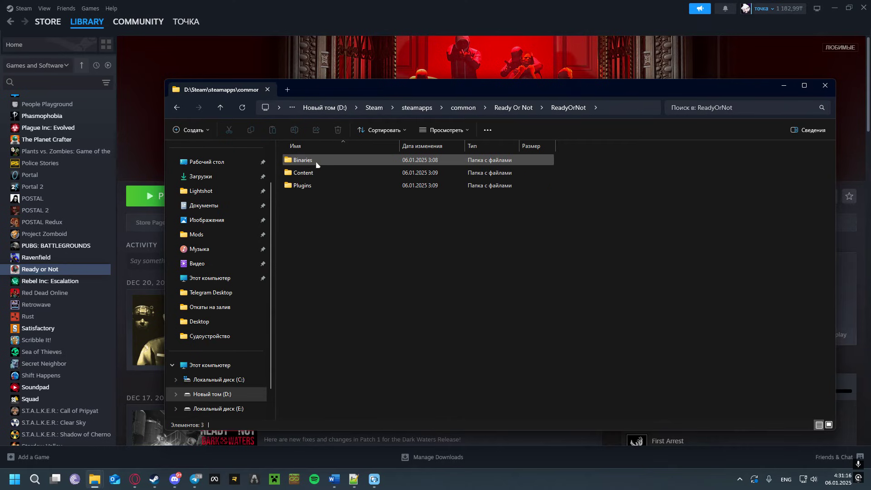
double_click(313, 172)
double_click(316, 185)
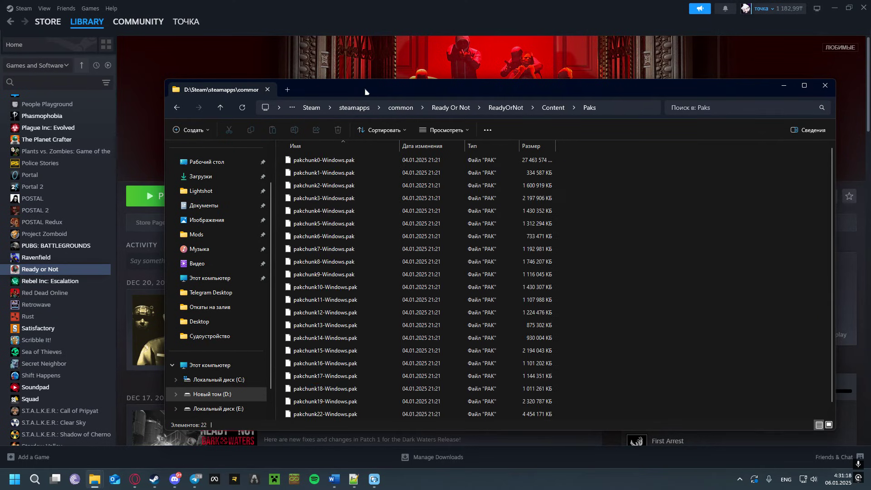
drag(365, 93, 373, 77)
scroll(391, 325, down, 1)
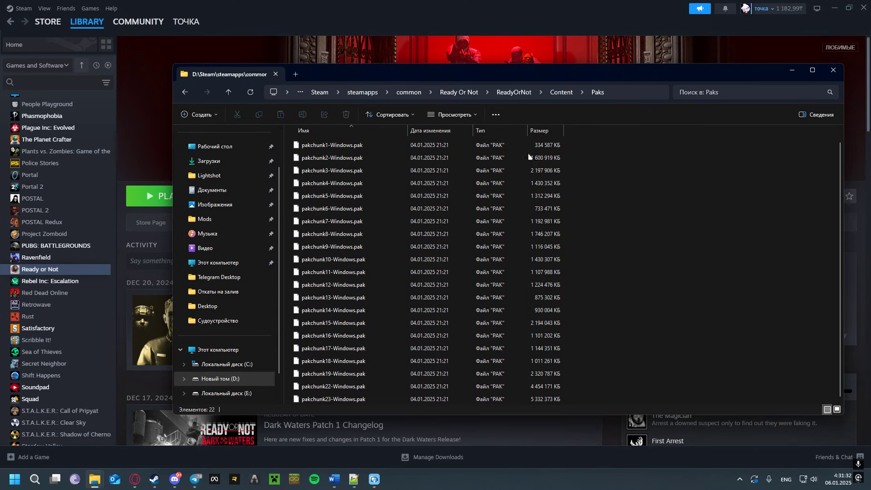
Rearrange the windows, select pakchunk22-Windows.pak, and bring Steam back to front.
drag(468, 77, 412, 236)
drag(496, 110, 482, 243)
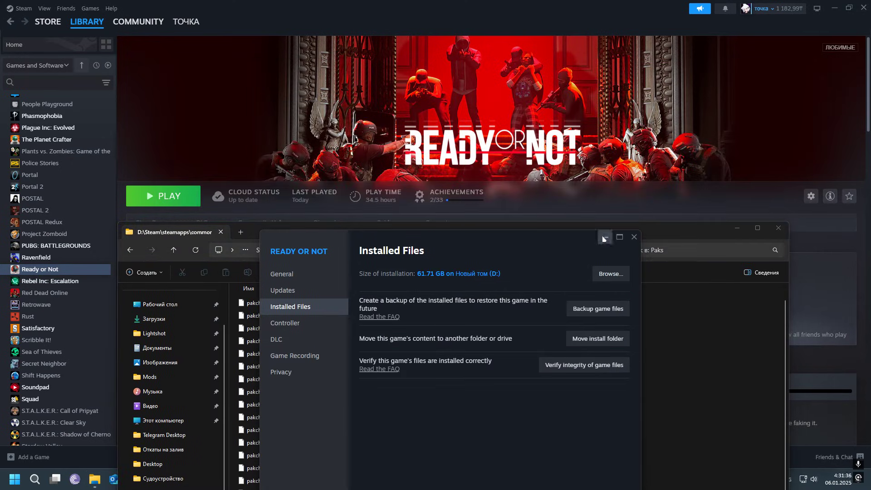
click(605, 237)
drag(464, 244, 520, 102)
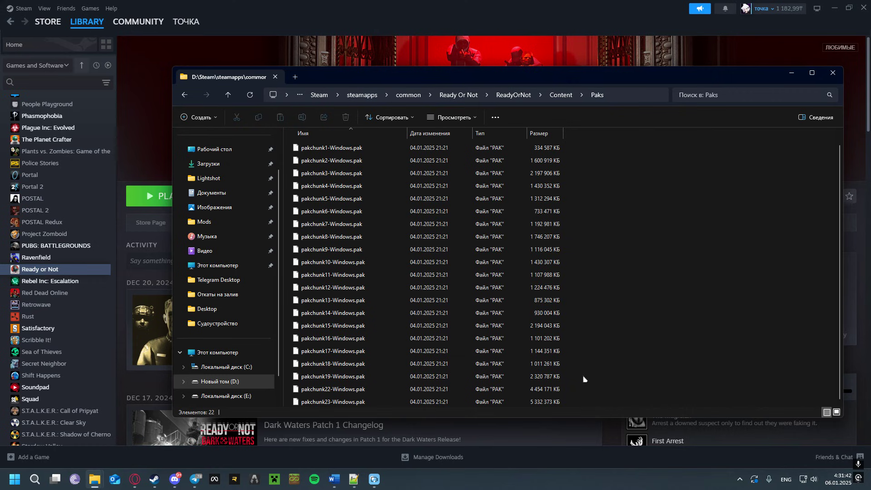
click(383, 394)
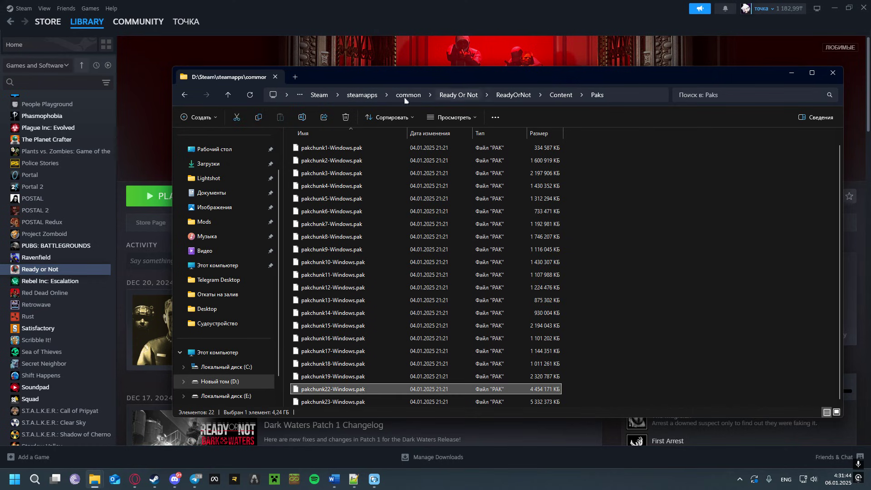
click(146, 212)
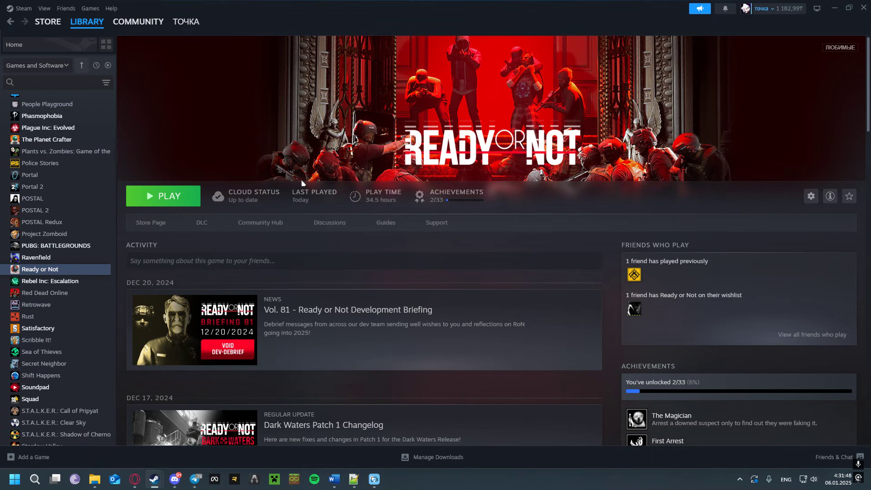
right_click(68, 271)
click(86, 353)
drag(400, 241, 475, 119)
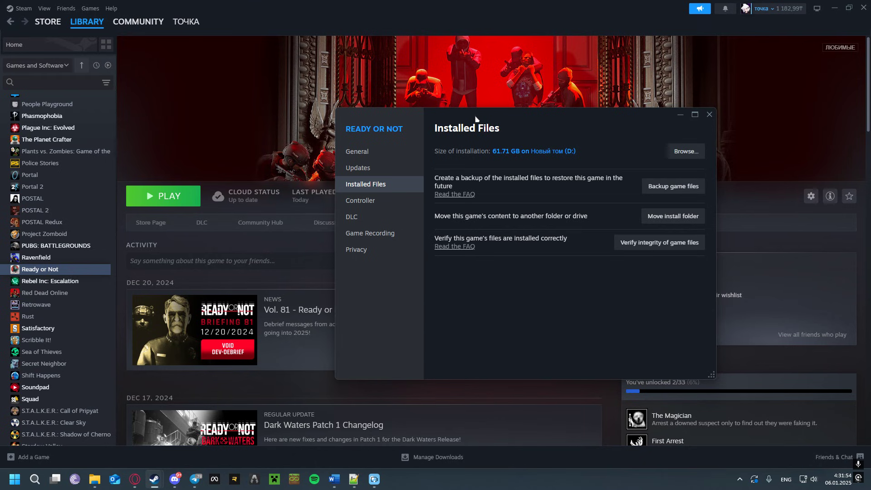
drag(475, 118, 417, 122)
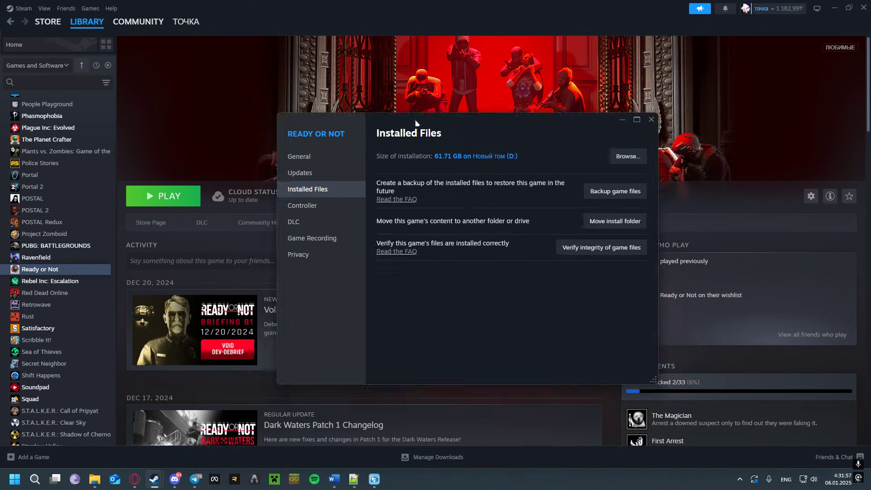
click(651, 121)
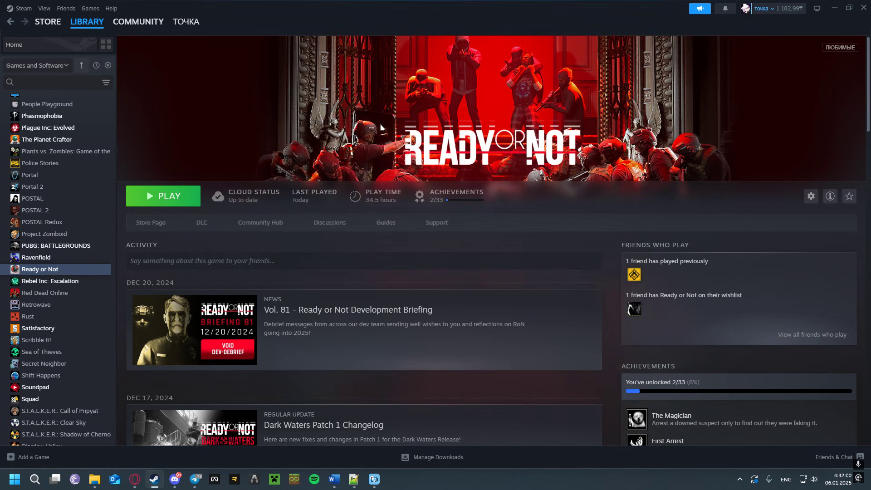